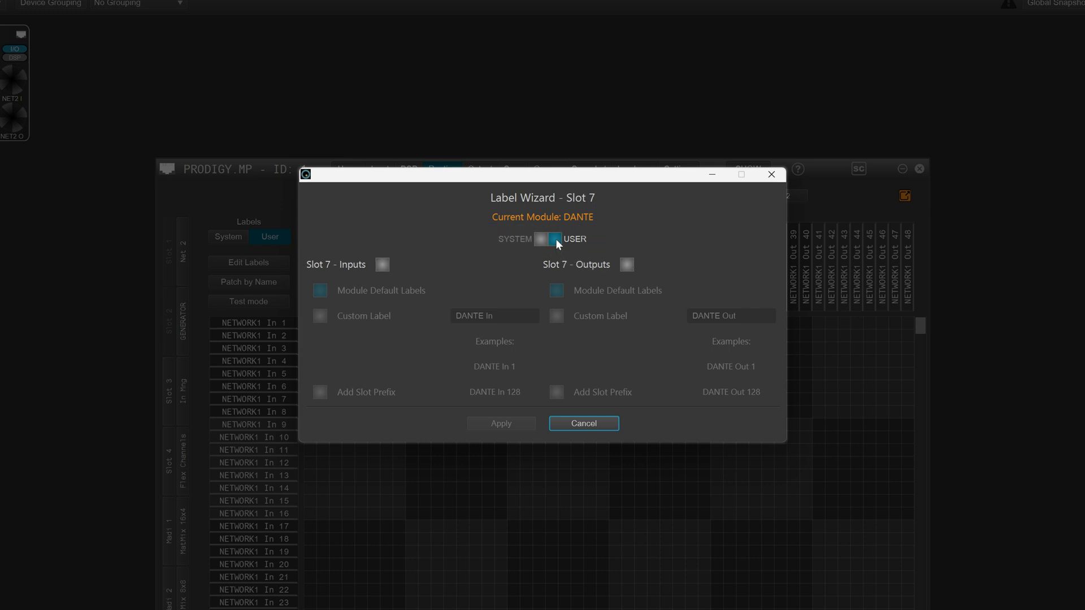
Set the Slot 7 Label Wizard to user labels and enable labelling for the inputs only
left_click(540, 239)
left_click(555, 240)
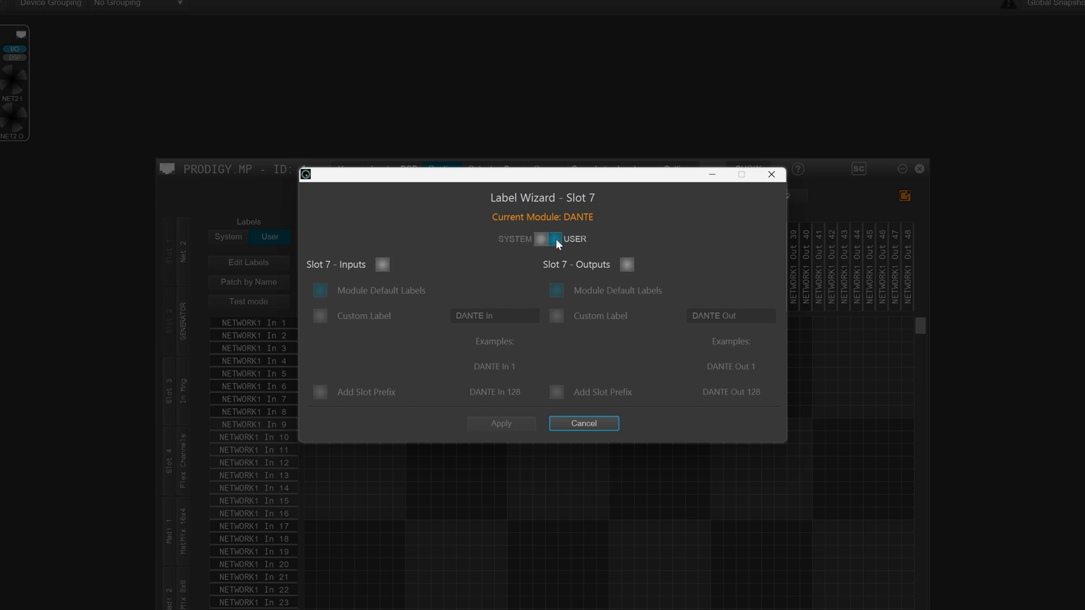
left_click(383, 265)
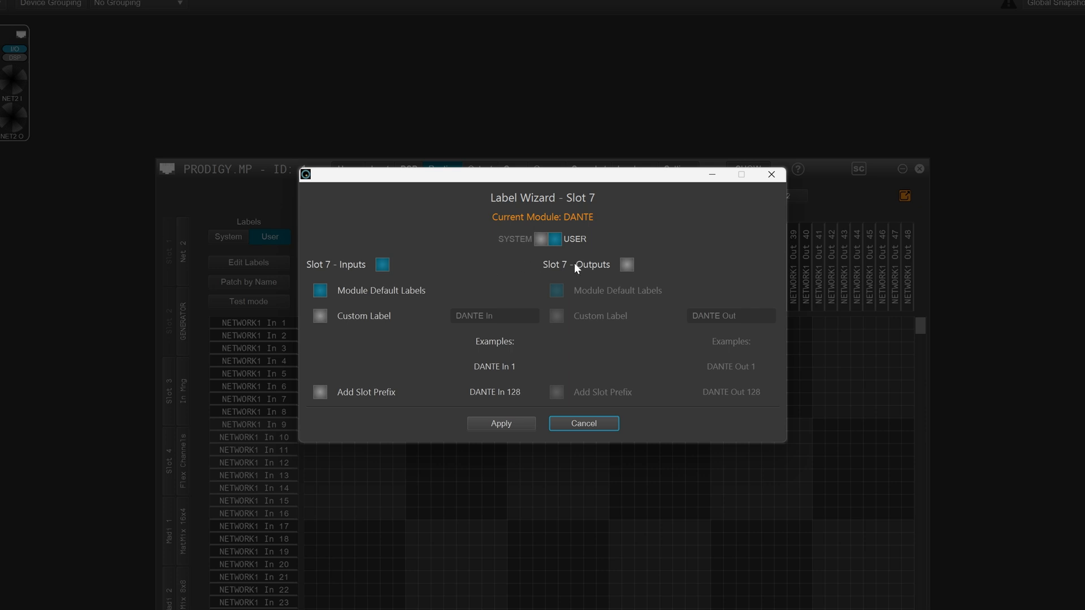
left_click(627, 264)
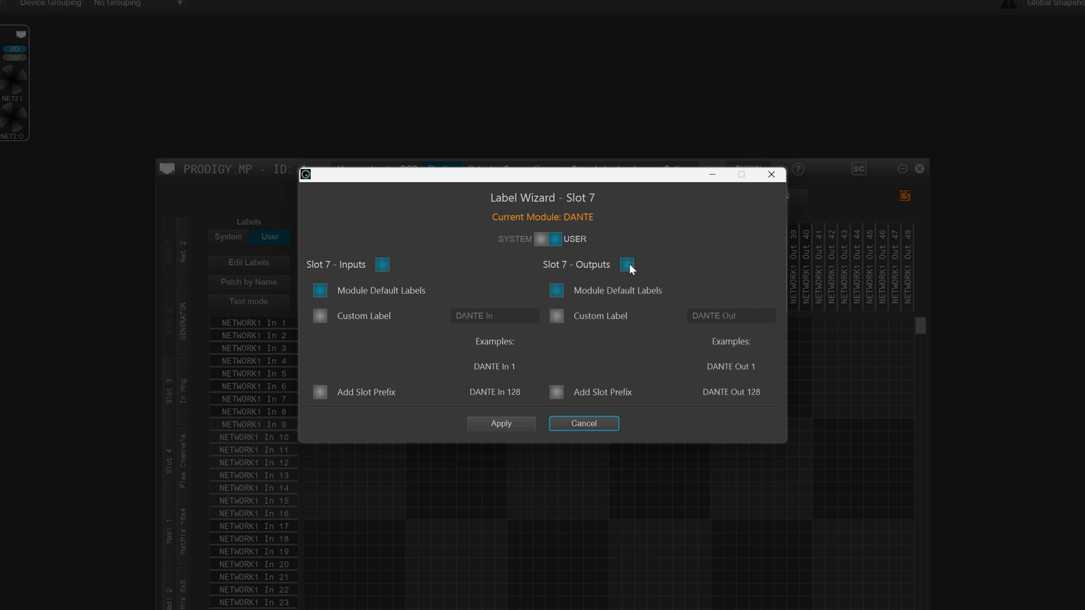
left_click(627, 264)
left_click(383, 265)
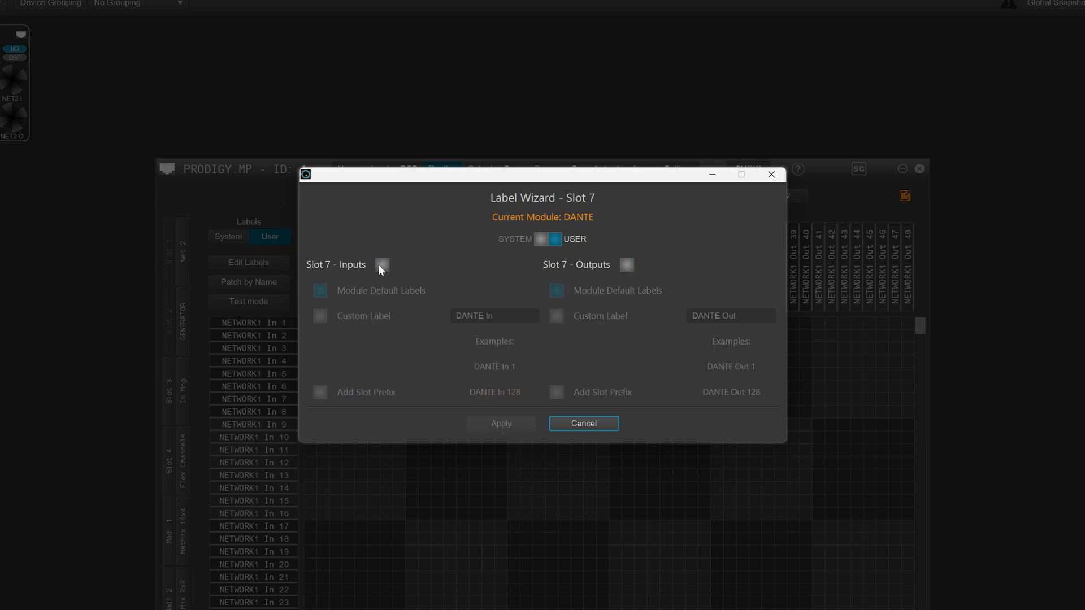
left_click(628, 265)
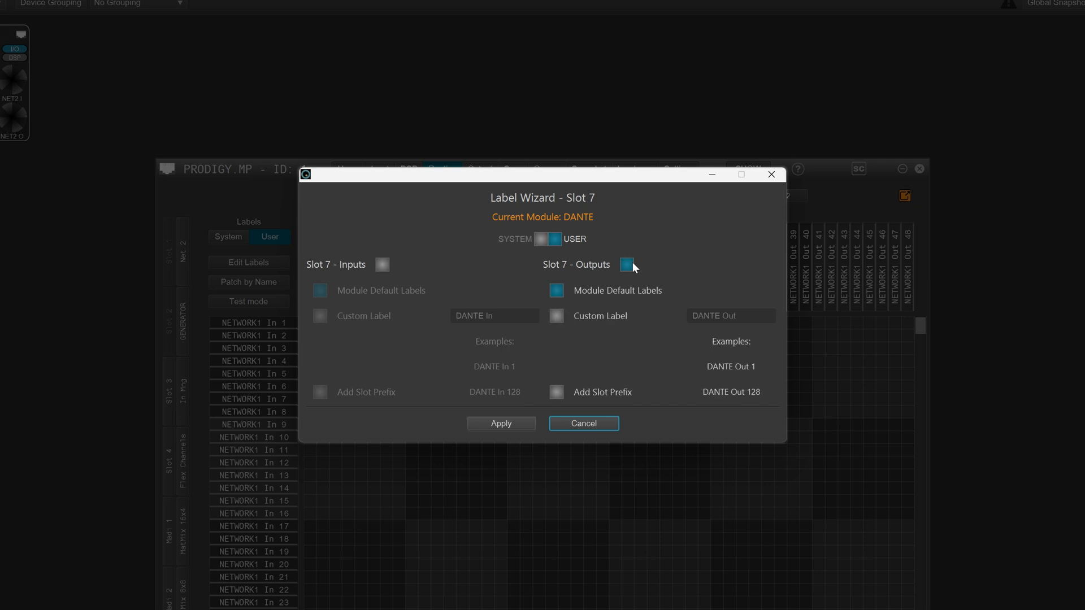
left_click(627, 264)
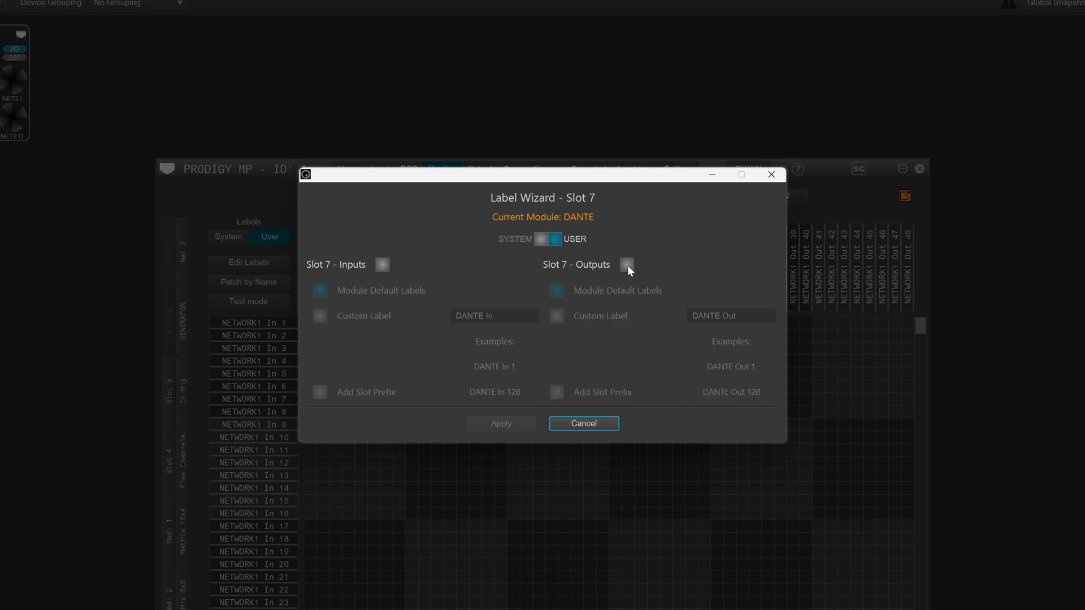
left_click(380, 268)
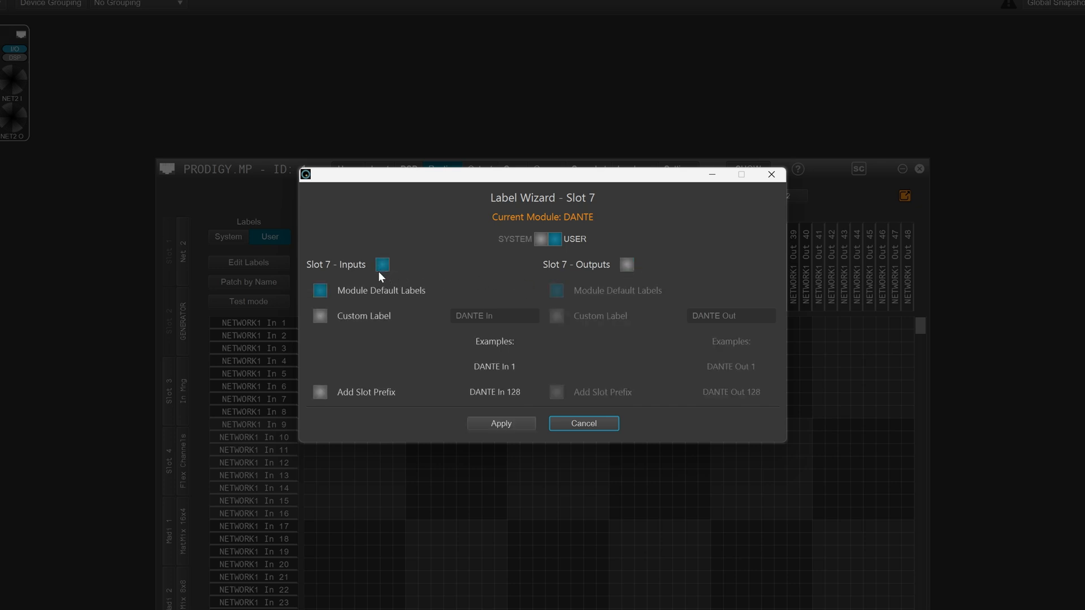
Try the custom label "Custom" with a channel suffix for the Slot 7 inputs
left_click(321, 315)
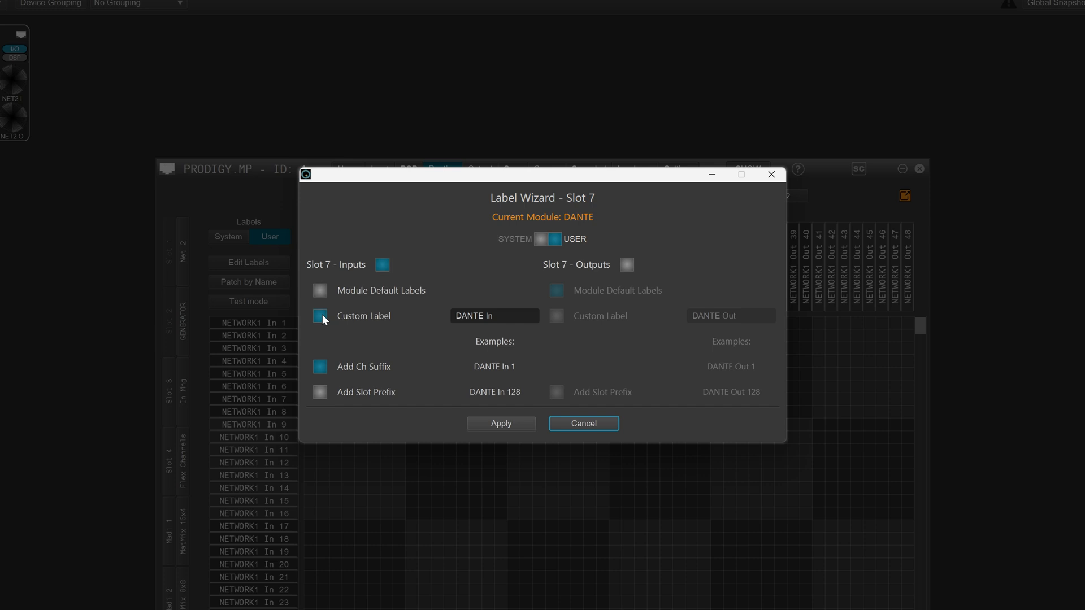
key("Tab")
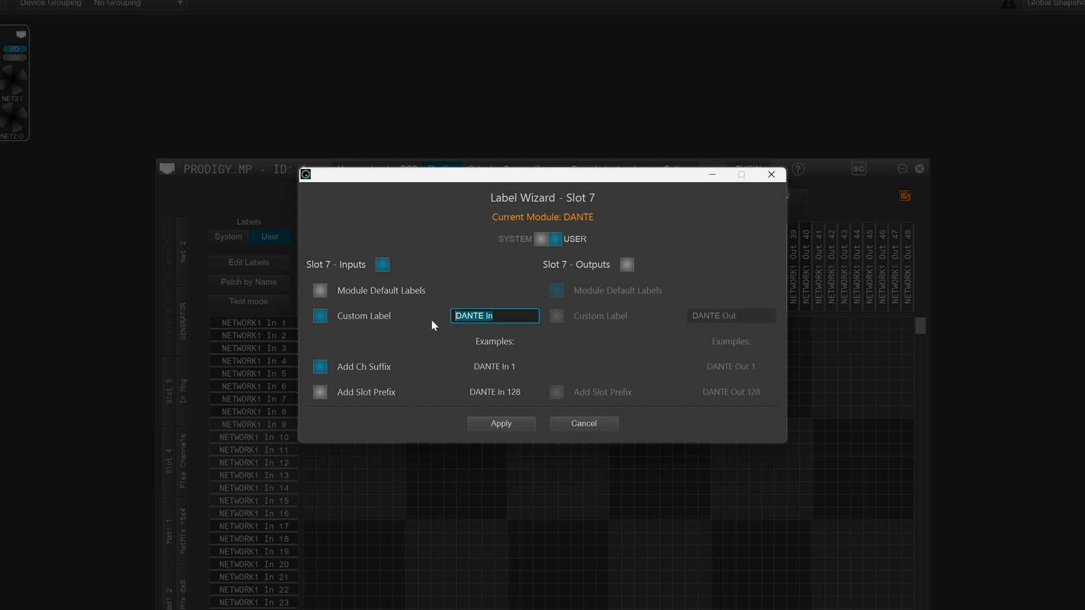
type("Cust")
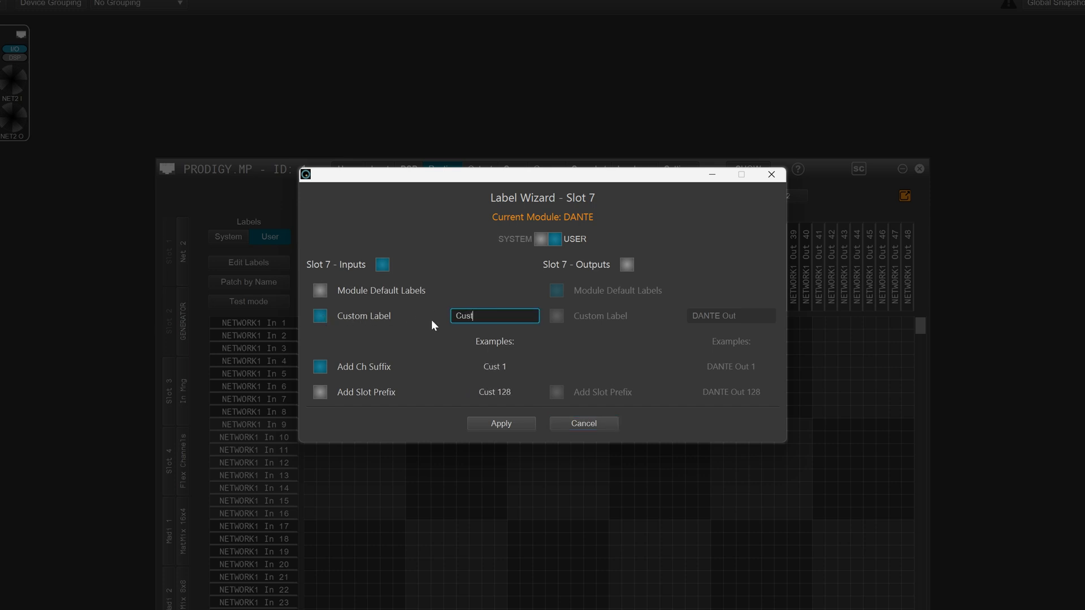
type("om")
left_click(320, 367)
left_click(320, 367)
Try the slot prefix on the Slot 7 inputs with both the module default labels and the custom label
left_click(319, 291)
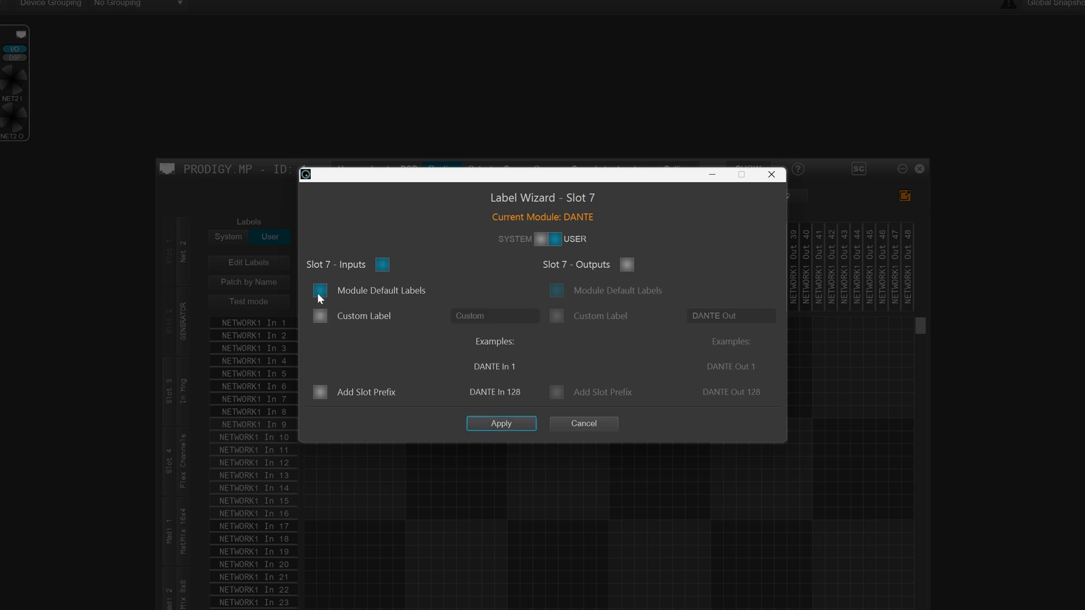
left_click(320, 392)
left_click(320, 392)
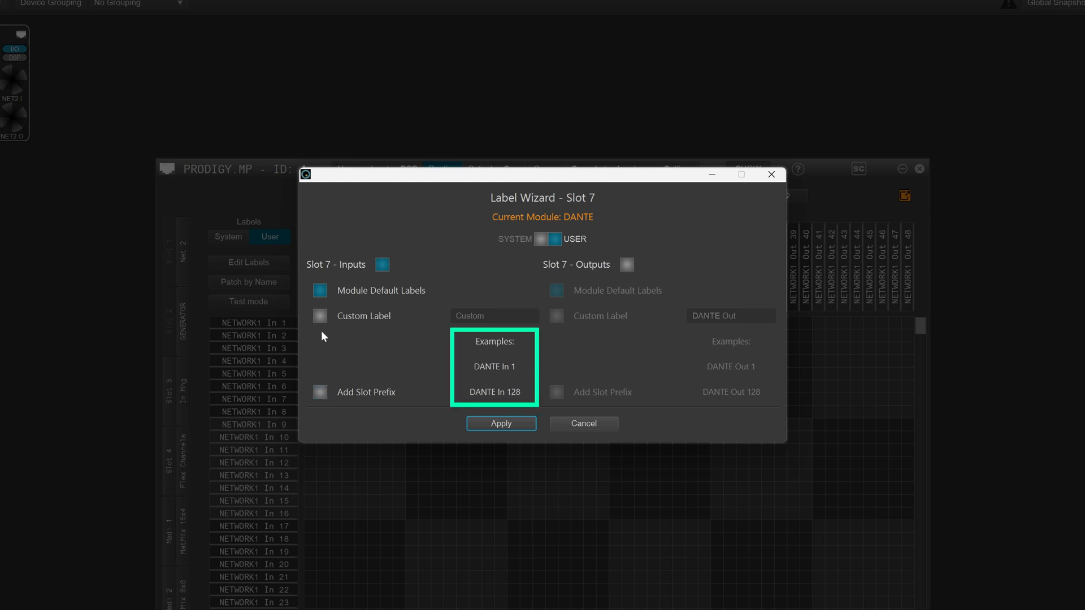
left_click(320, 315)
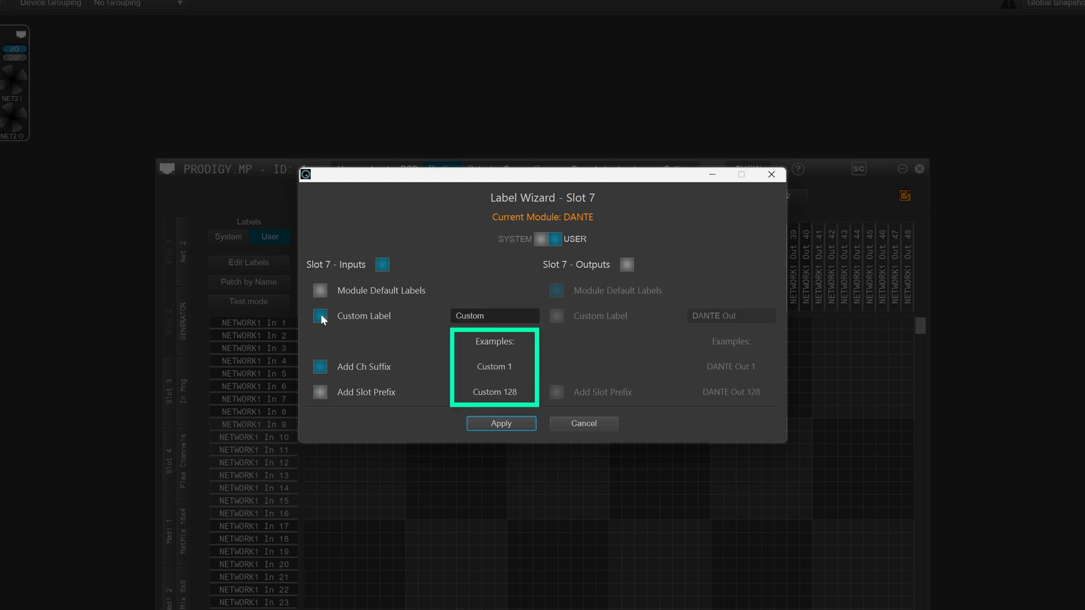
left_click(320, 394)
left_click(320, 394)
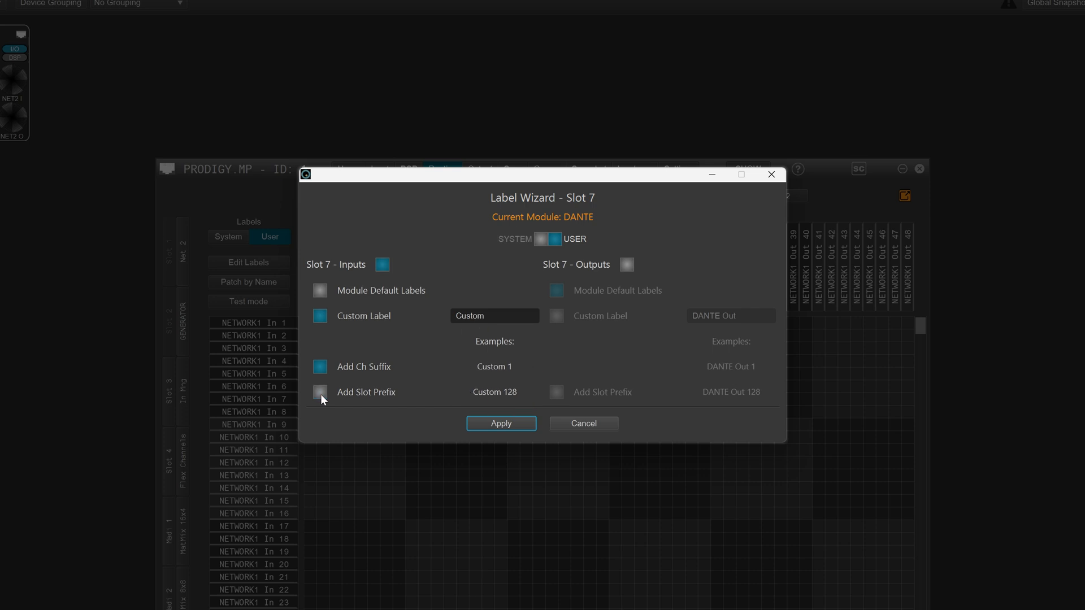
Try adding the slot prefix to the Slot 7 outputs' module default labels
left_click(626, 265)
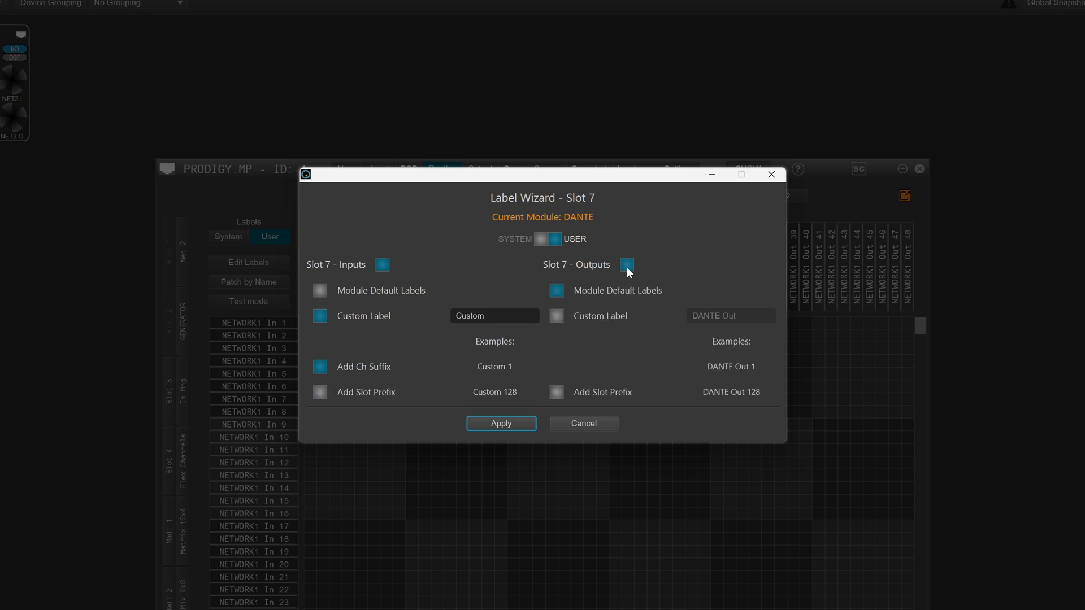
left_click(558, 392)
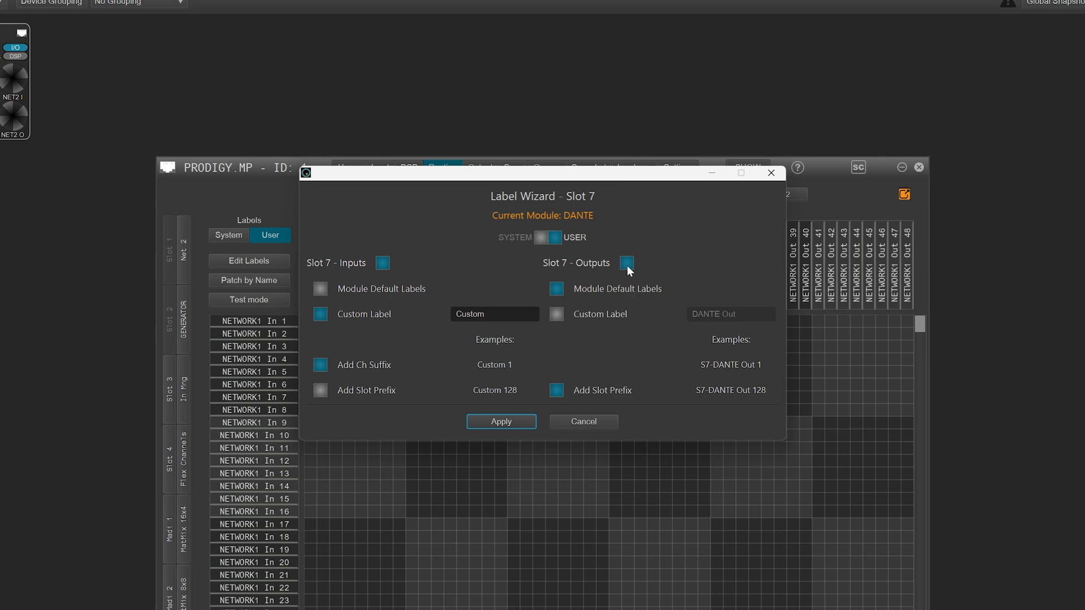
left_click(626, 265)
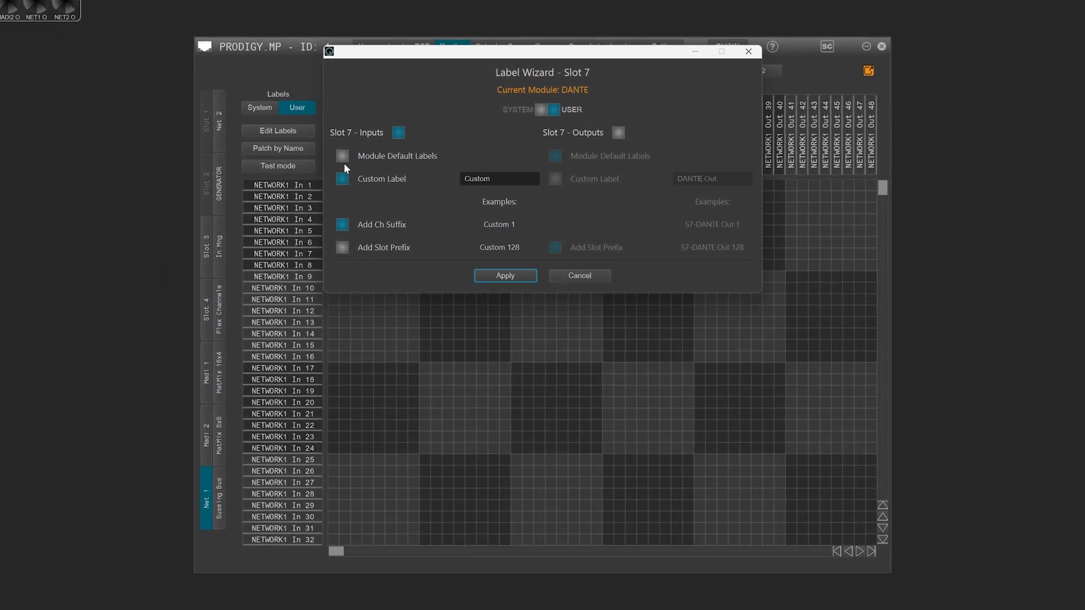
Apply module default labels with the slot prefix to the Slot 7 inputs
left_click(342, 156)
left_click(342, 247)
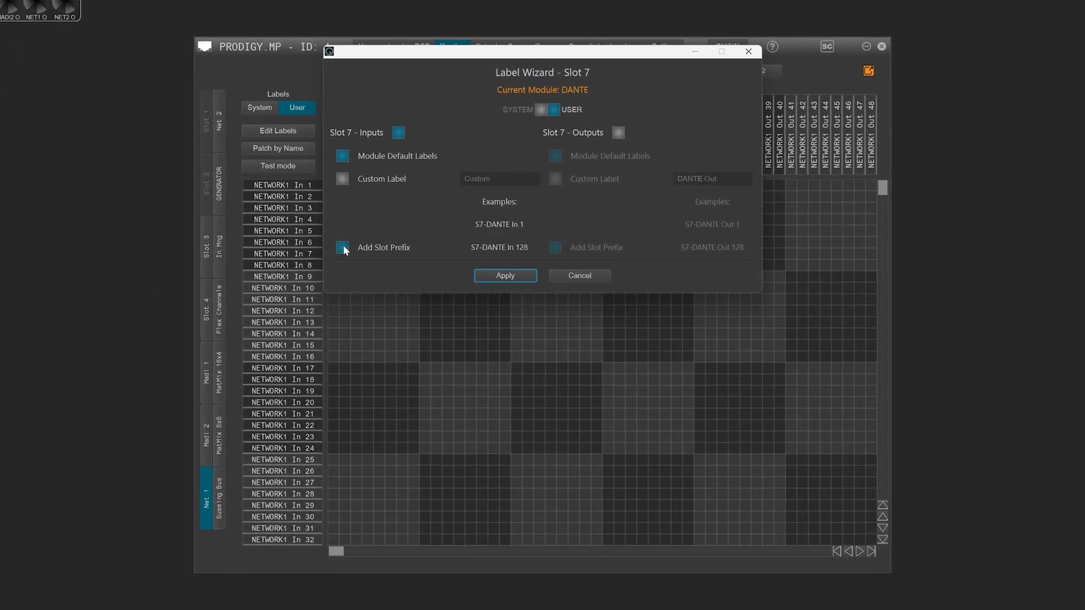
left_click(496, 275)
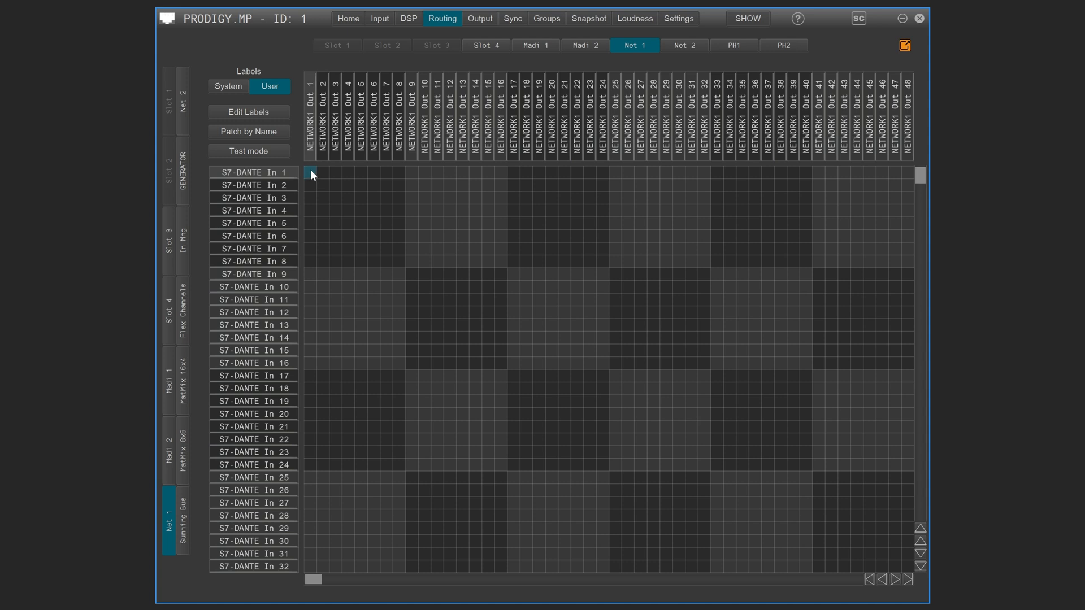
Open the Label Wizard for a diagonal selection of Net 1 input and output channels 1 to 16
left_click_drag(310, 171, 500, 365)
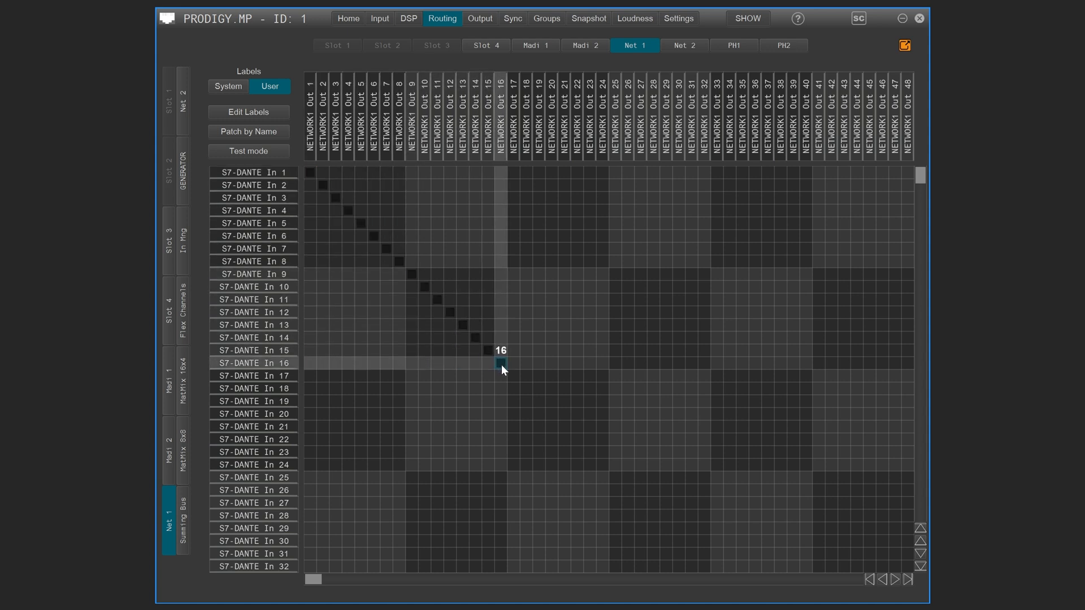
right_click(500, 364)
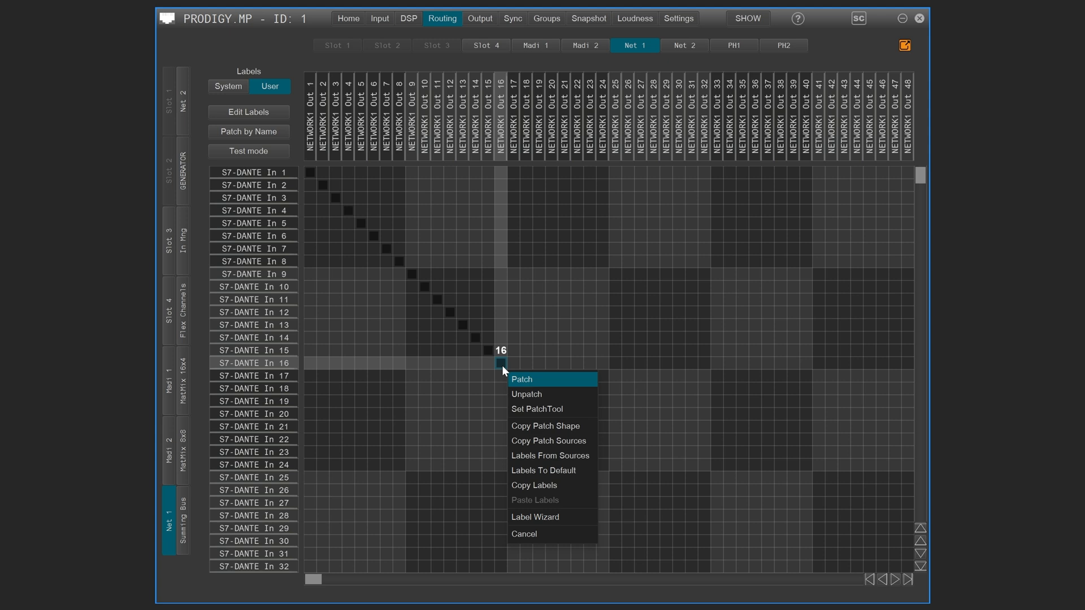
left_click(540, 516)
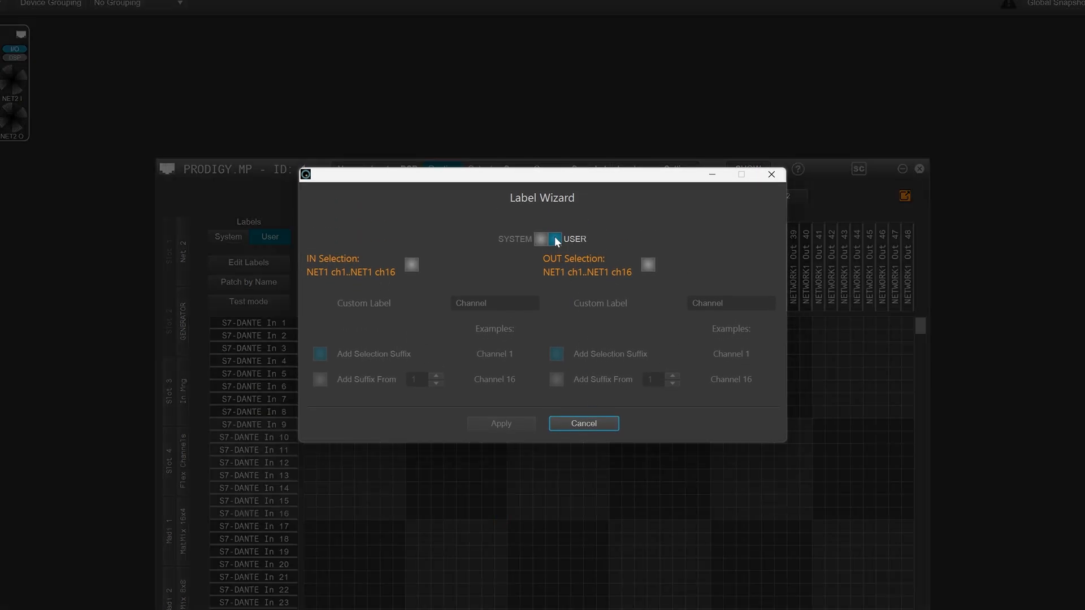
Target the user labels and enable labelling for the IN selection only
left_click(540, 237)
left_click(554, 238)
left_click(411, 266)
left_click(412, 265)
left_click(647, 265)
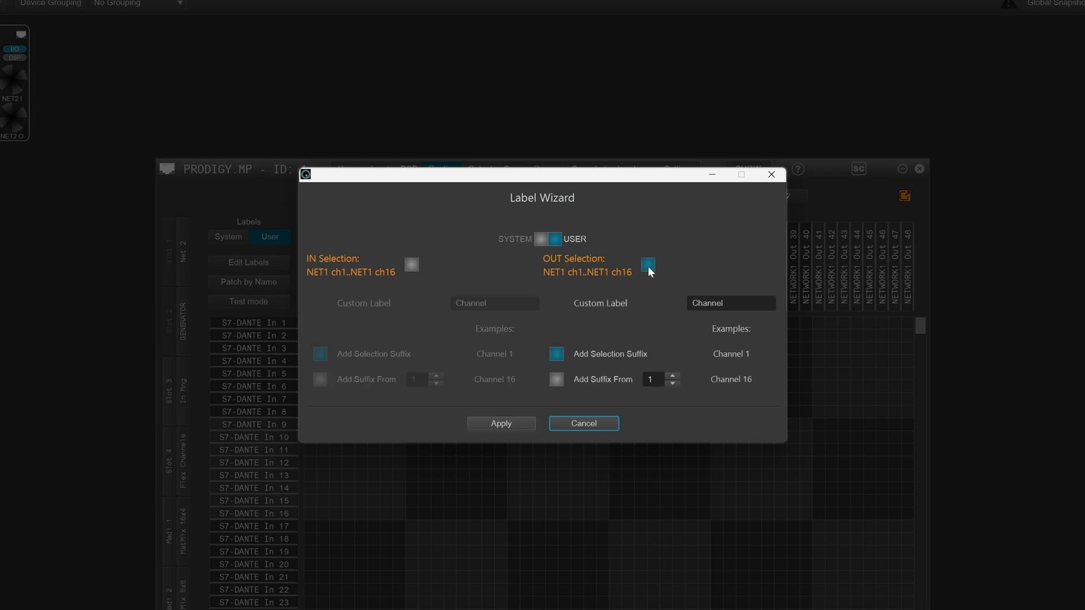
left_click(648, 266)
left_click(412, 265)
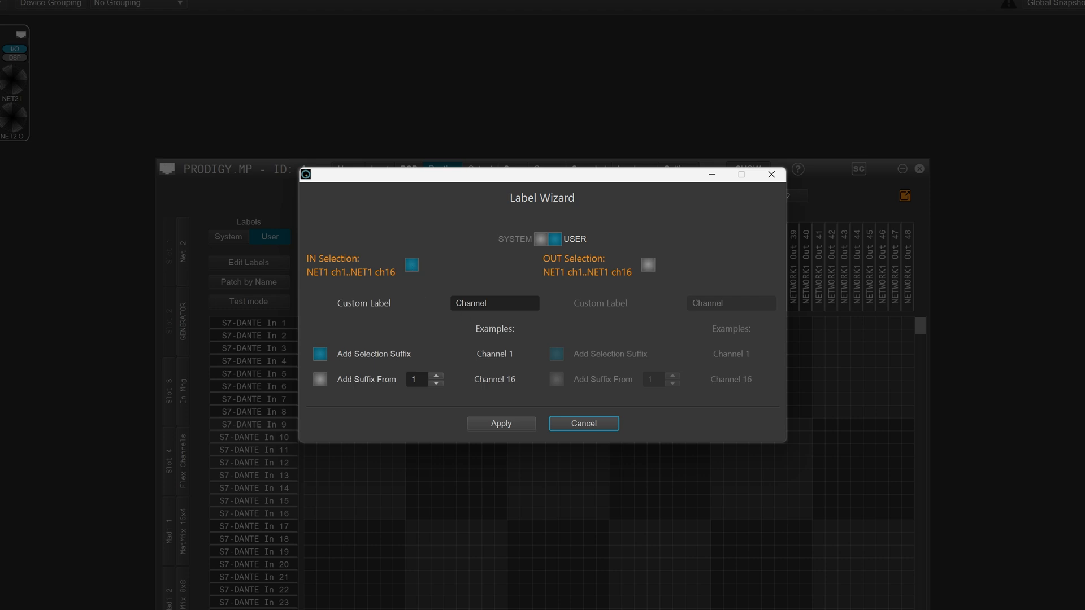
Enter "StageBox 1" as the custom label for the IN selection
left_click_drag(490, 303, 453, 304)
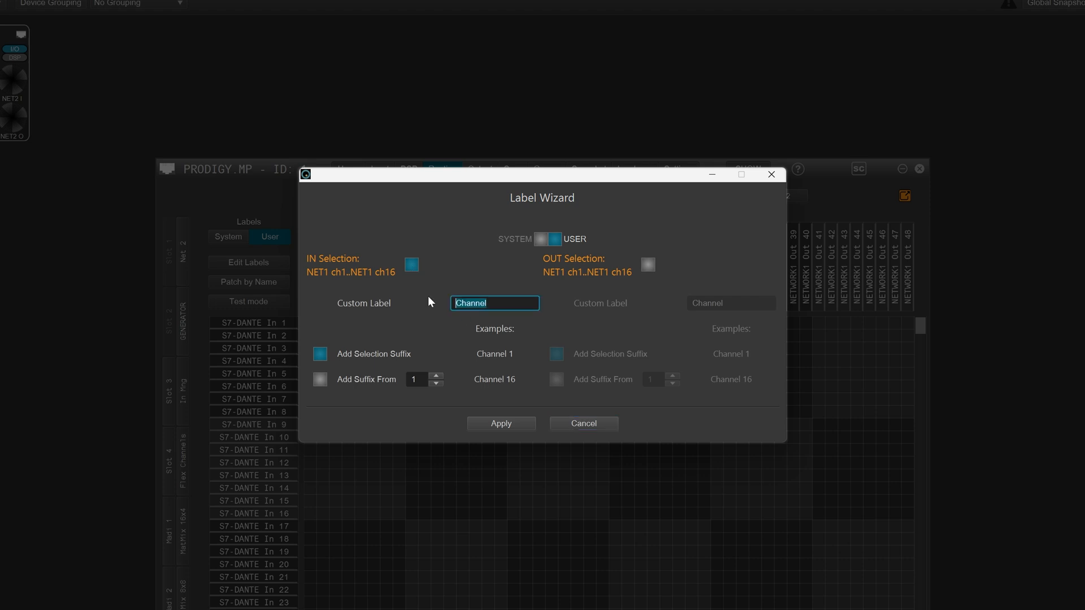
type("StageB")
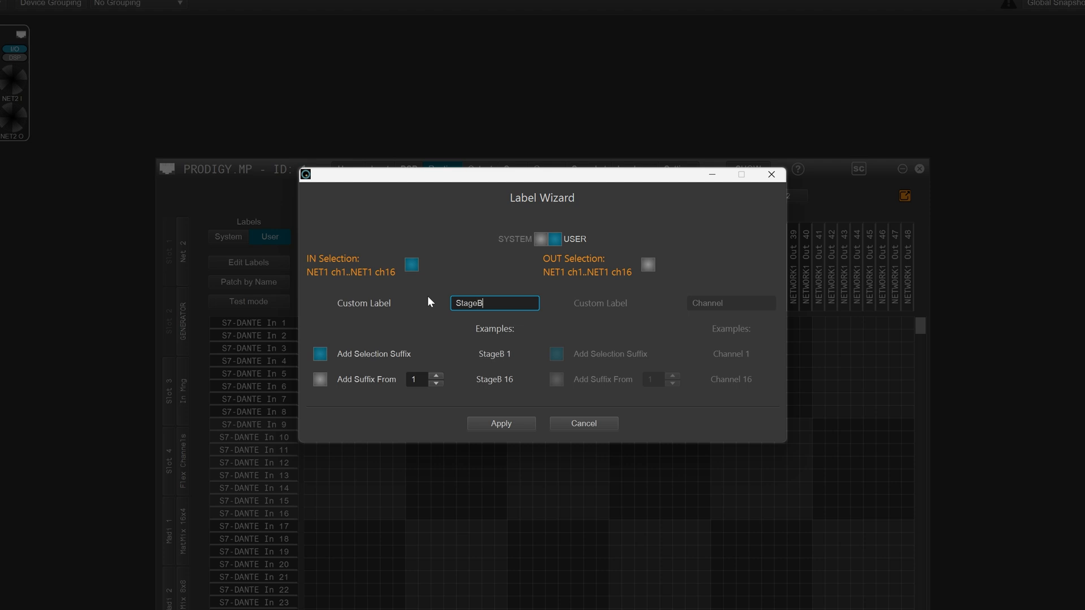
type("ox 1")
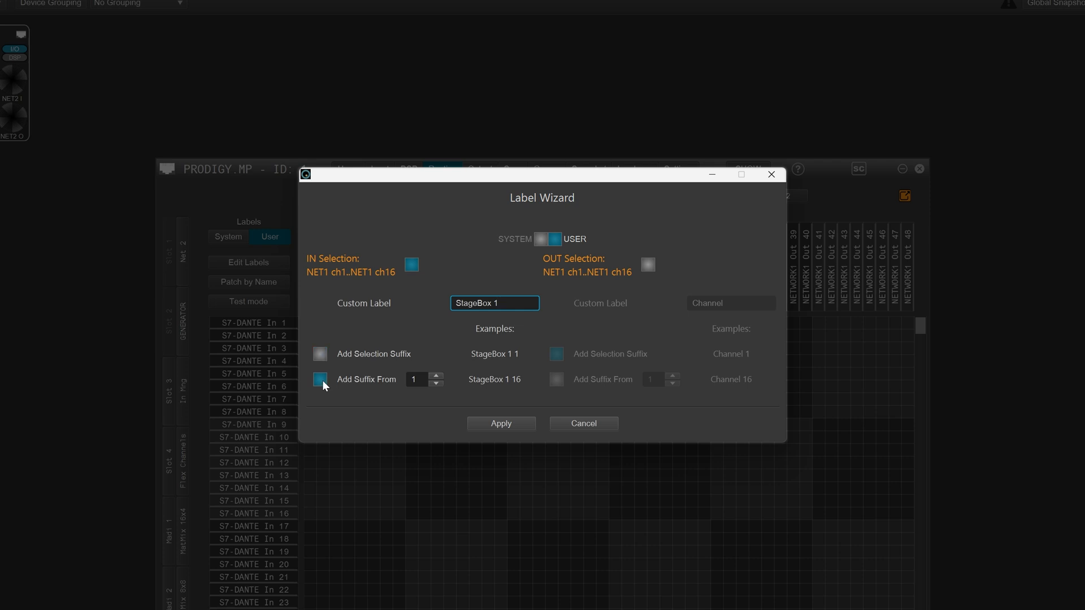
Number the input labels with a suffix starting from 17 and apply them
left_click(437, 375)
left_click(437, 375)
left_click(438, 376)
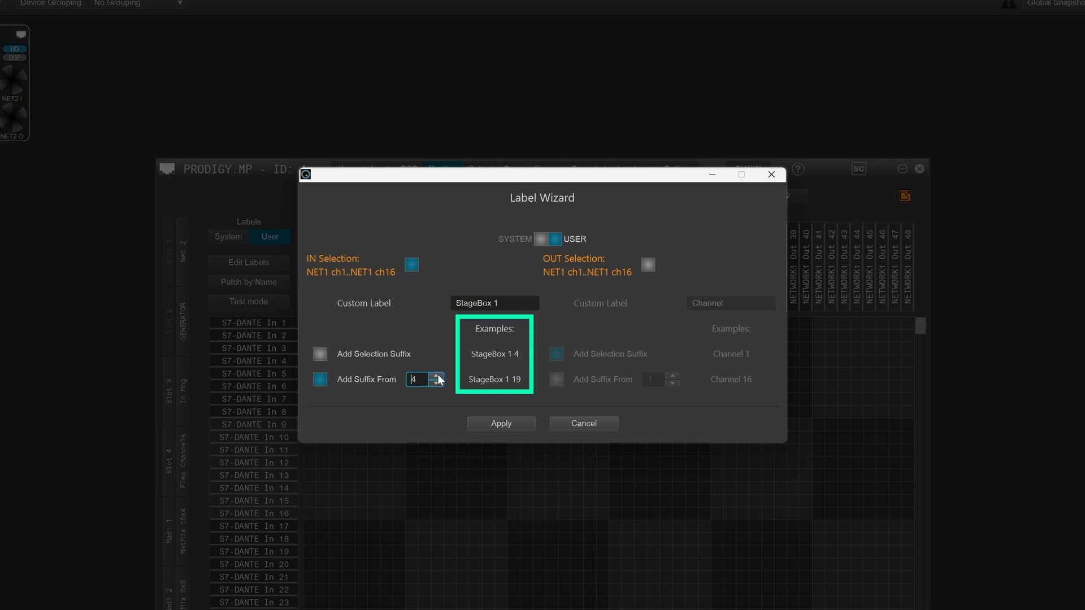
left_click(437, 375)
left_click(437, 376)
left_click(437, 375)
left_click(437, 375)
left_click(436, 376)
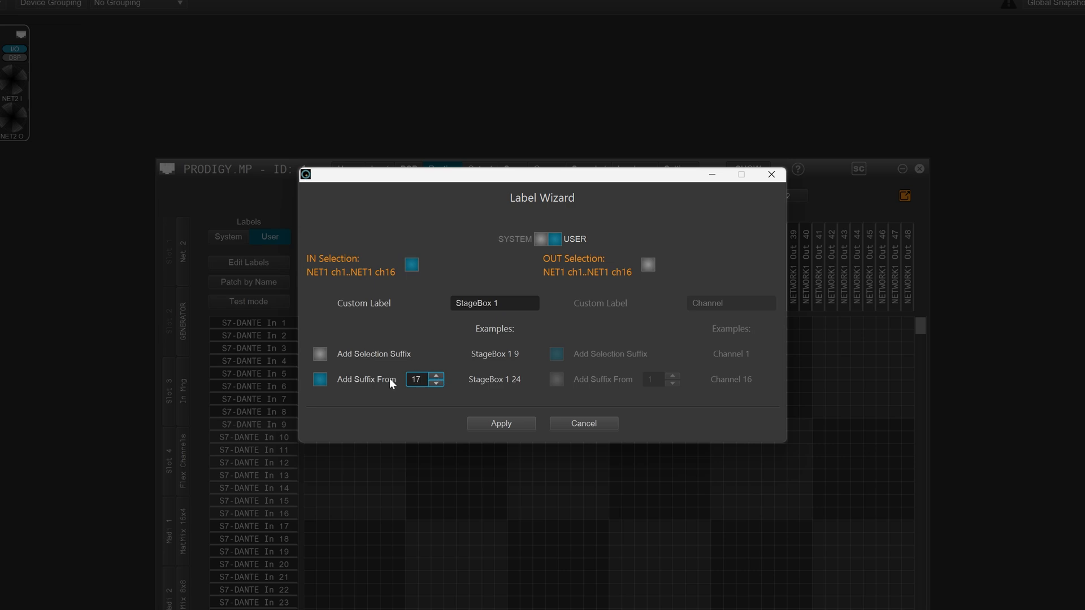
key("Return")
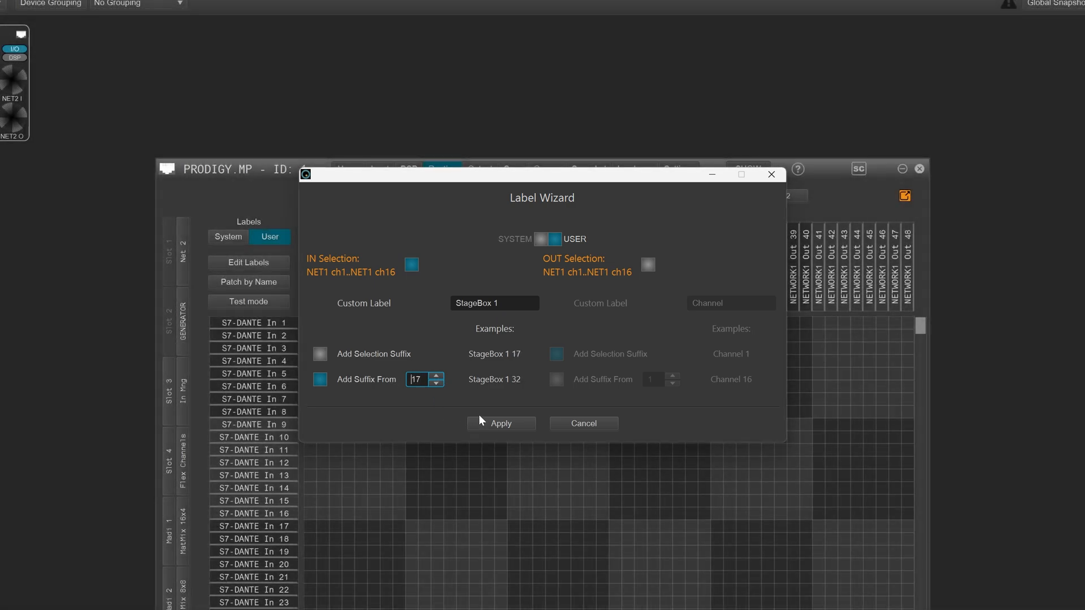
left_click(483, 420)
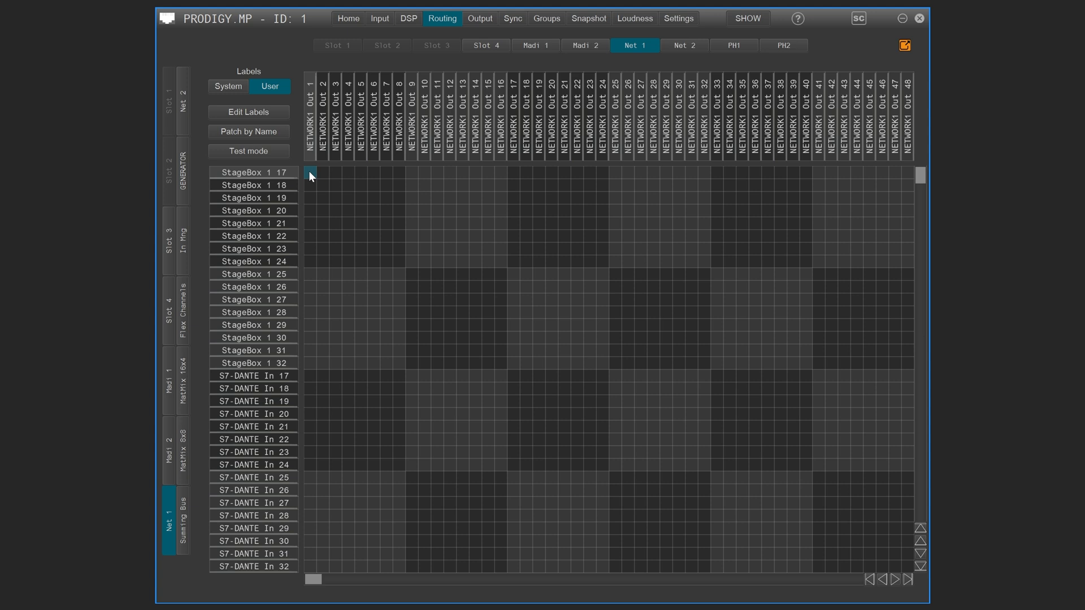
Copy the input labels of the first 16 Net 1 channels, StageBox 1 17 to StageBox 1 32
left_click_drag(352, 211, 503, 363)
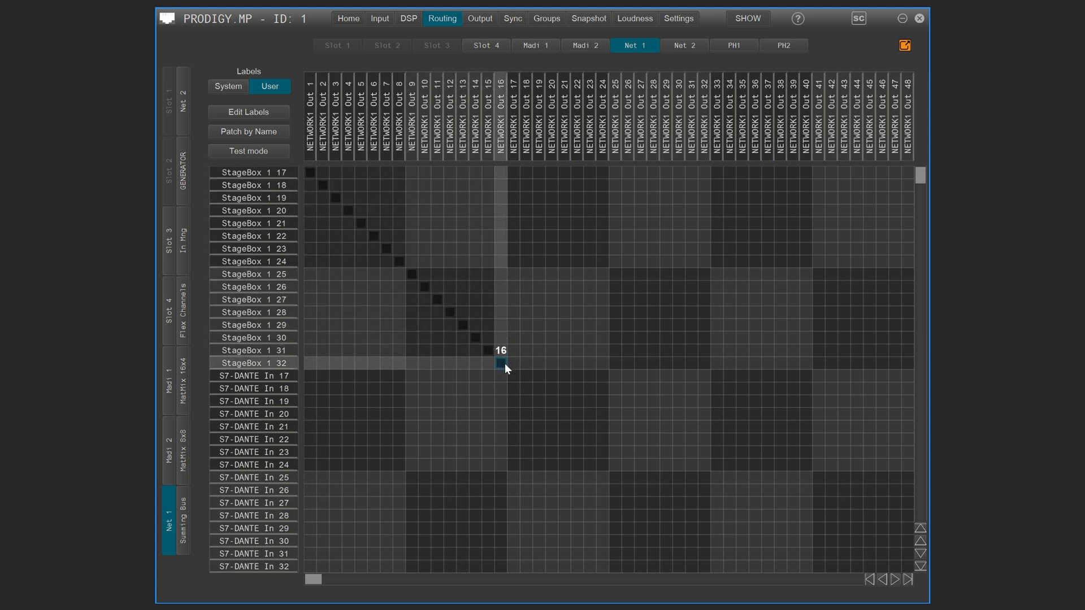
right_click(504, 364)
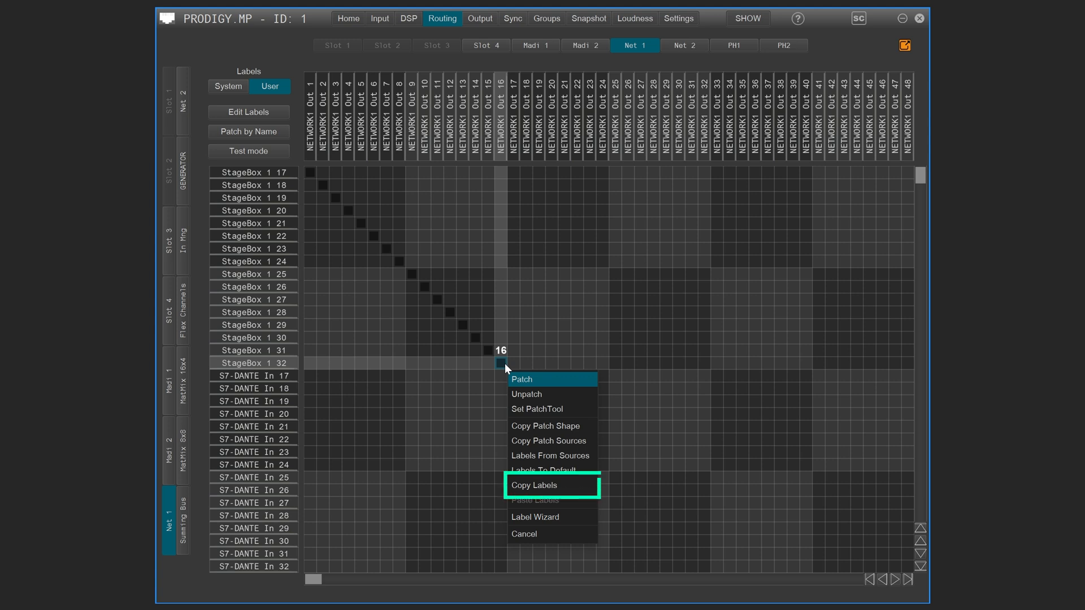
left_click(554, 485)
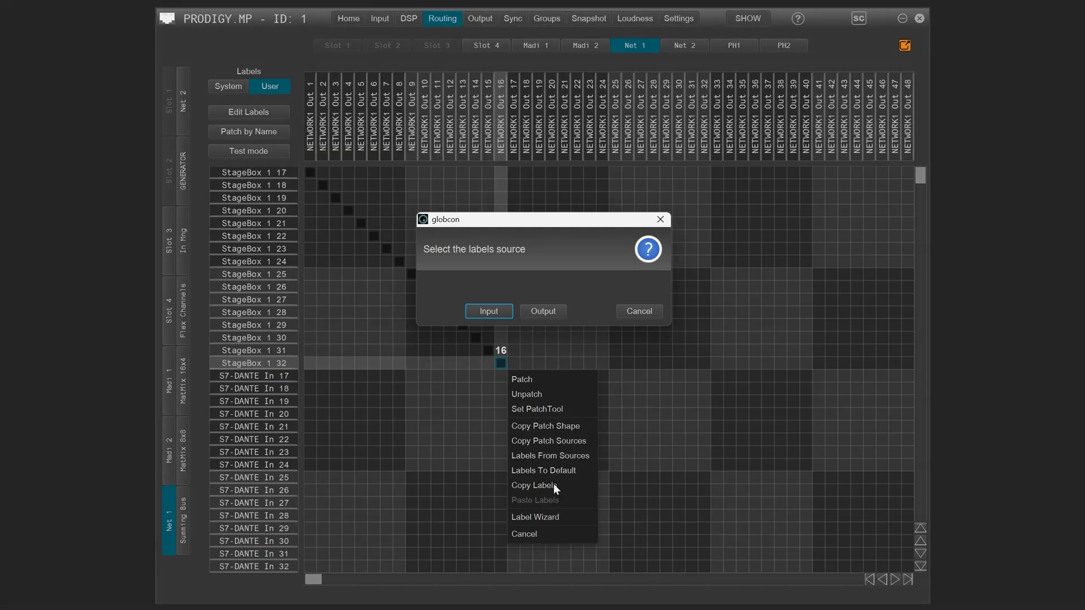
left_click(488, 311)
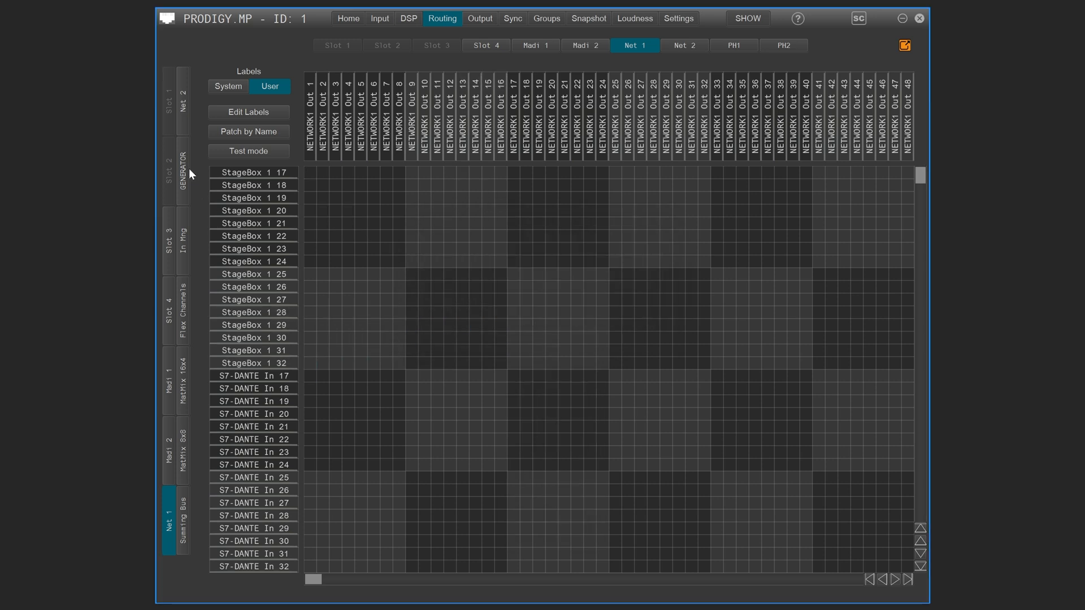
Paste the copied labels onto the first 8 channels of the Net 2 matrix, with the inputs as destination
left_click(182, 116)
left_click(692, 48)
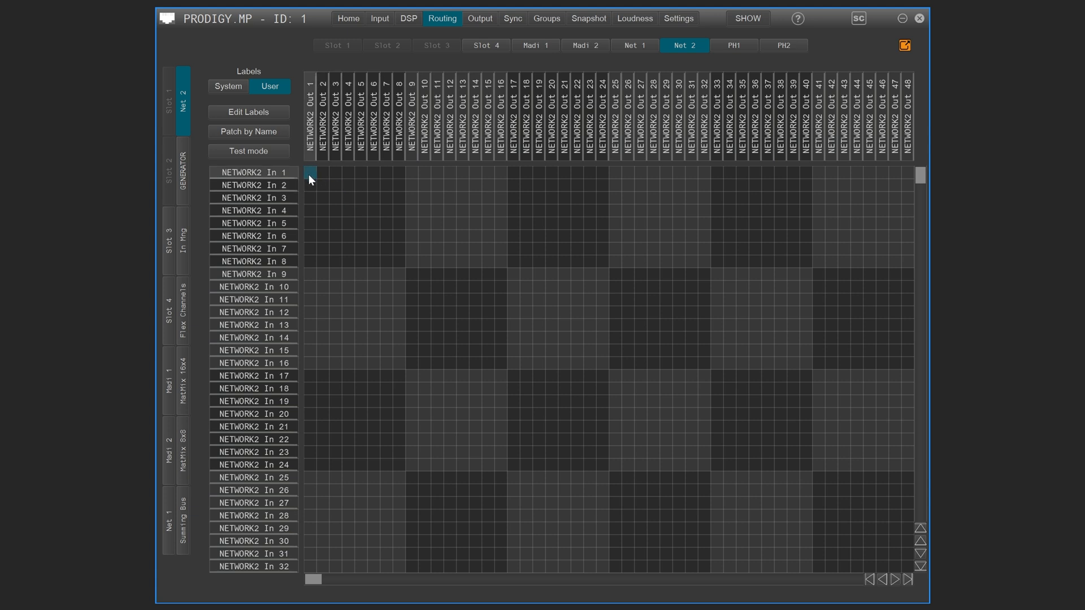
left_click_drag(310, 175, 401, 261)
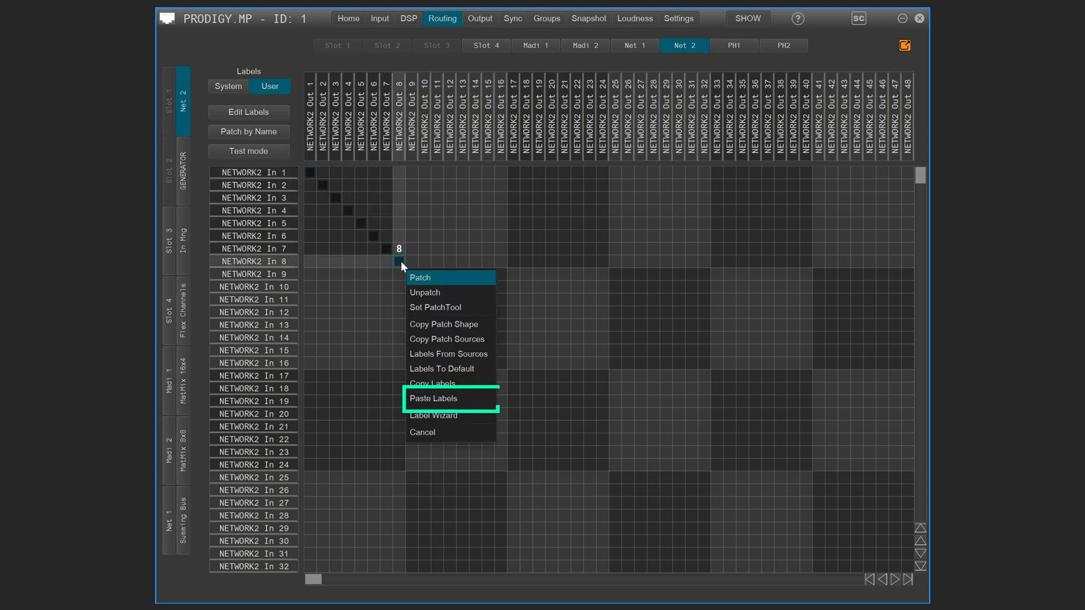
left_click(453, 398)
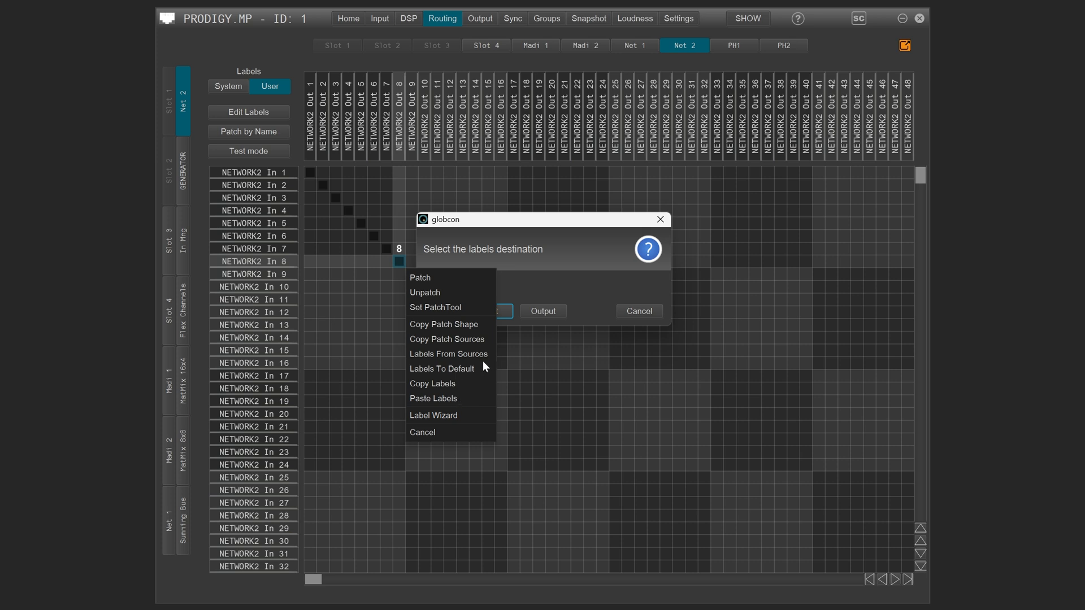
left_click_drag(531, 222, 580, 228)
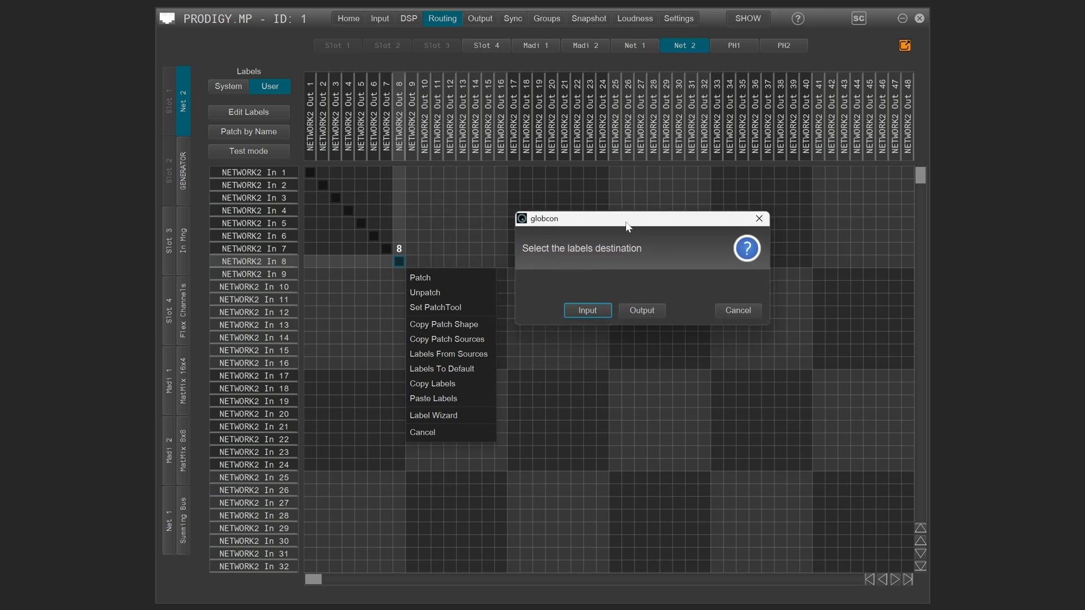
left_click(595, 310)
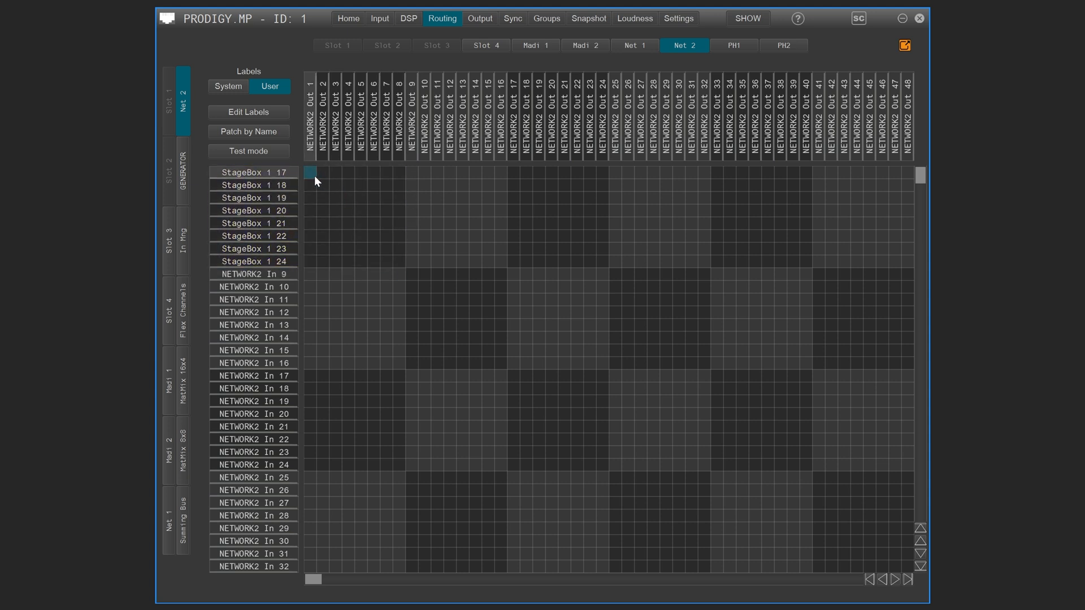
Paste the copied labels onto a diagonal selection of the first 24 Net 2 channels, again as input labels
left_click_drag(315, 175, 603, 463)
right_click(602, 462)
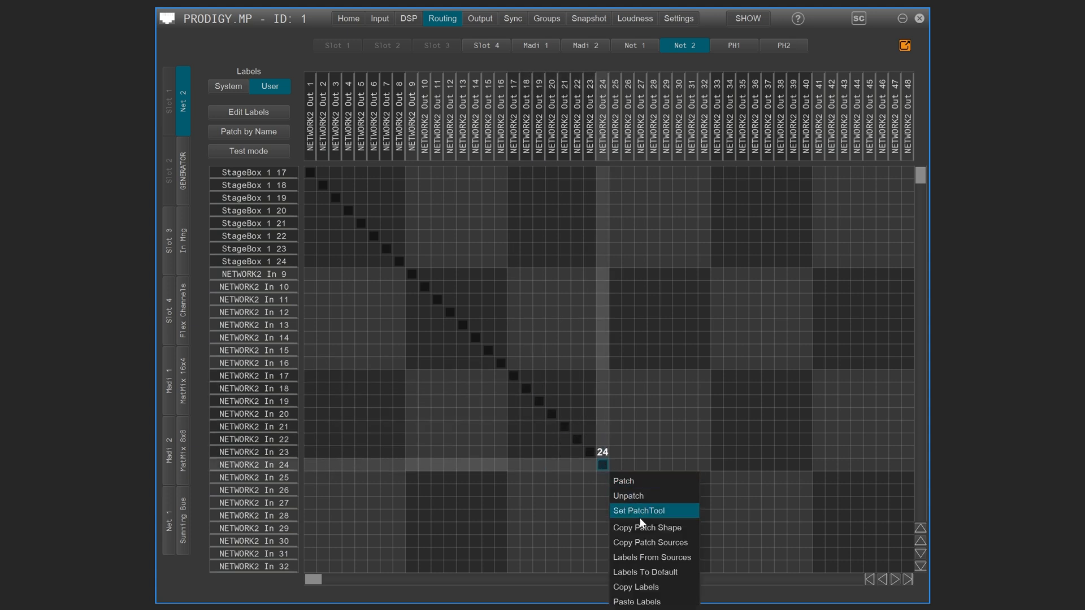
left_click(637, 602)
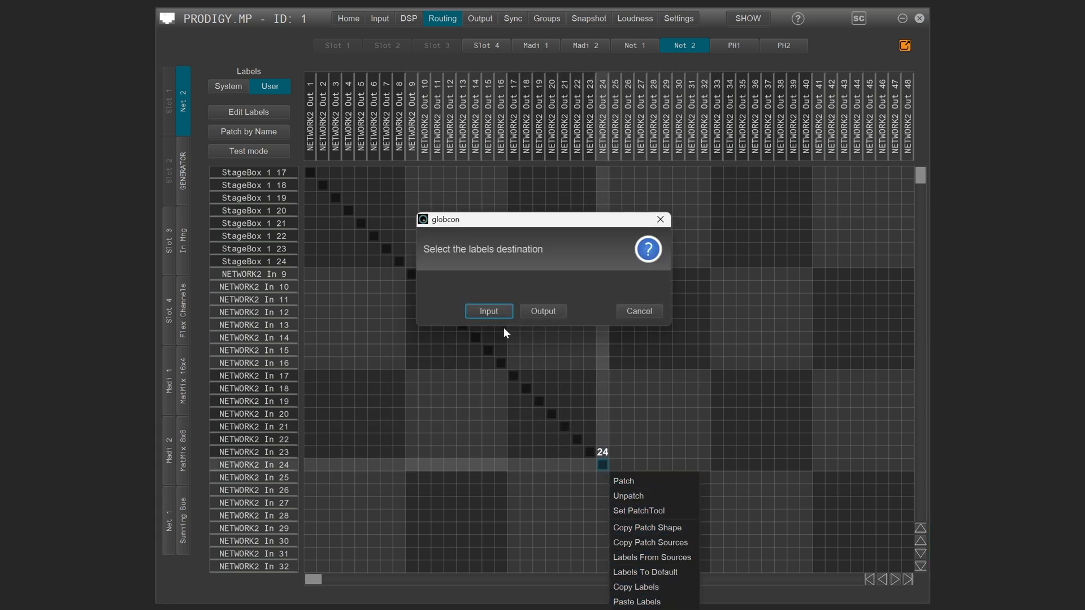
left_click(499, 312)
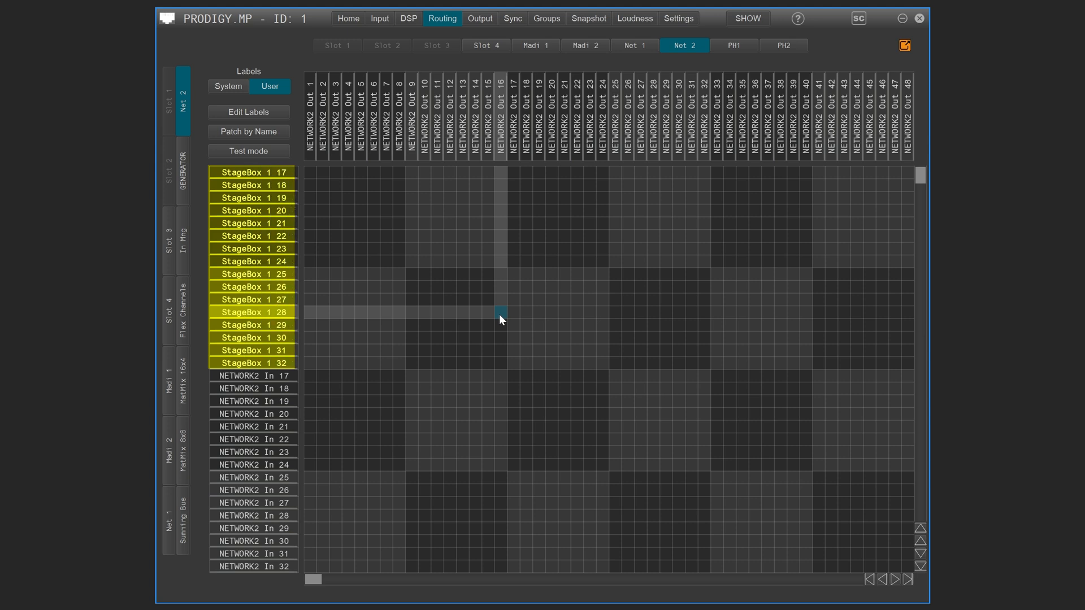